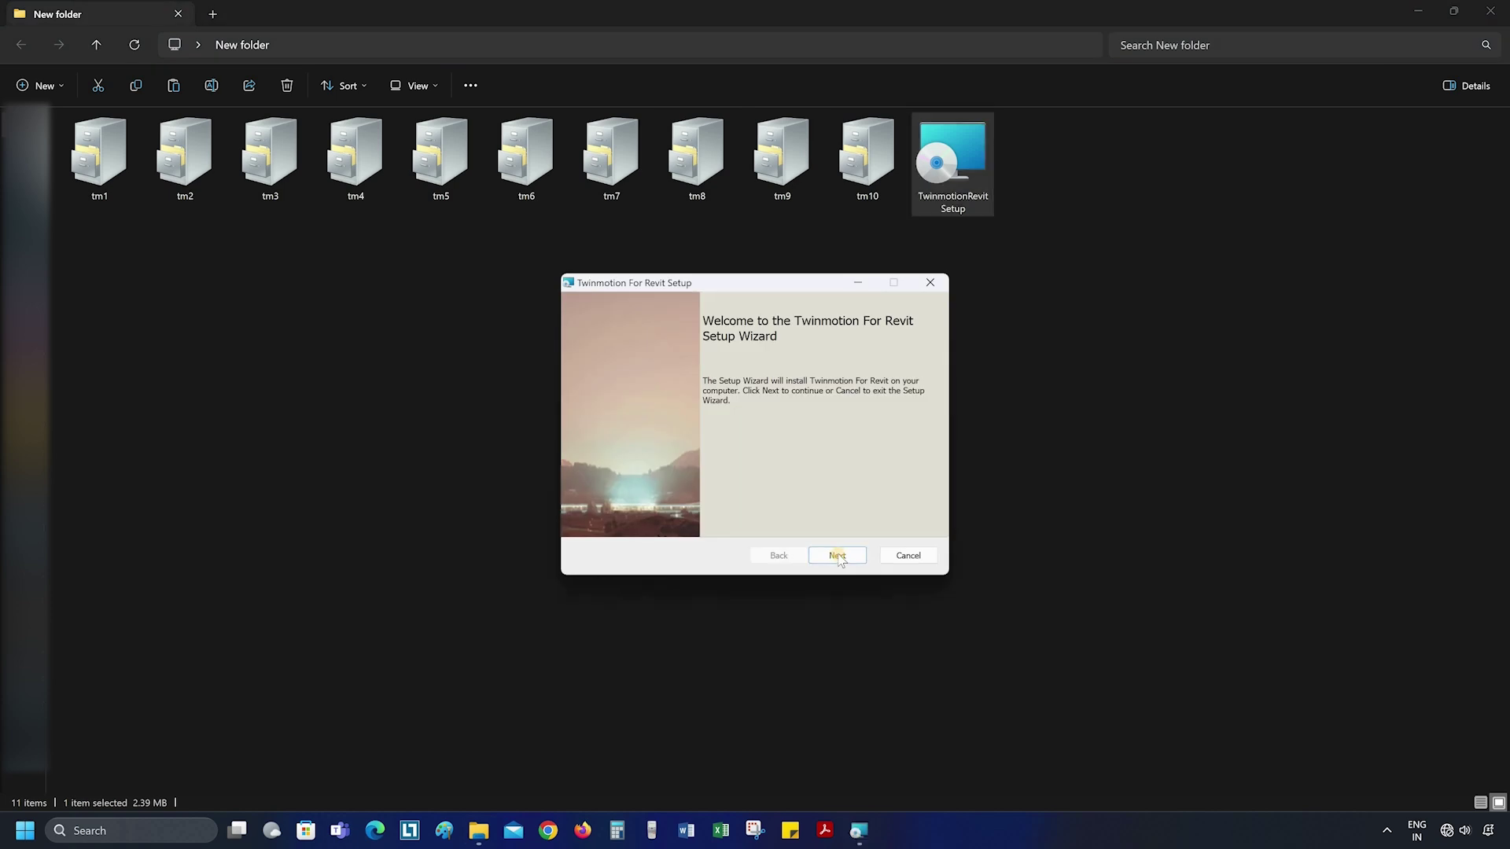
Accept the Twinmotion For Revit license agreement and continue to Custom Setup
left_click(837, 558)
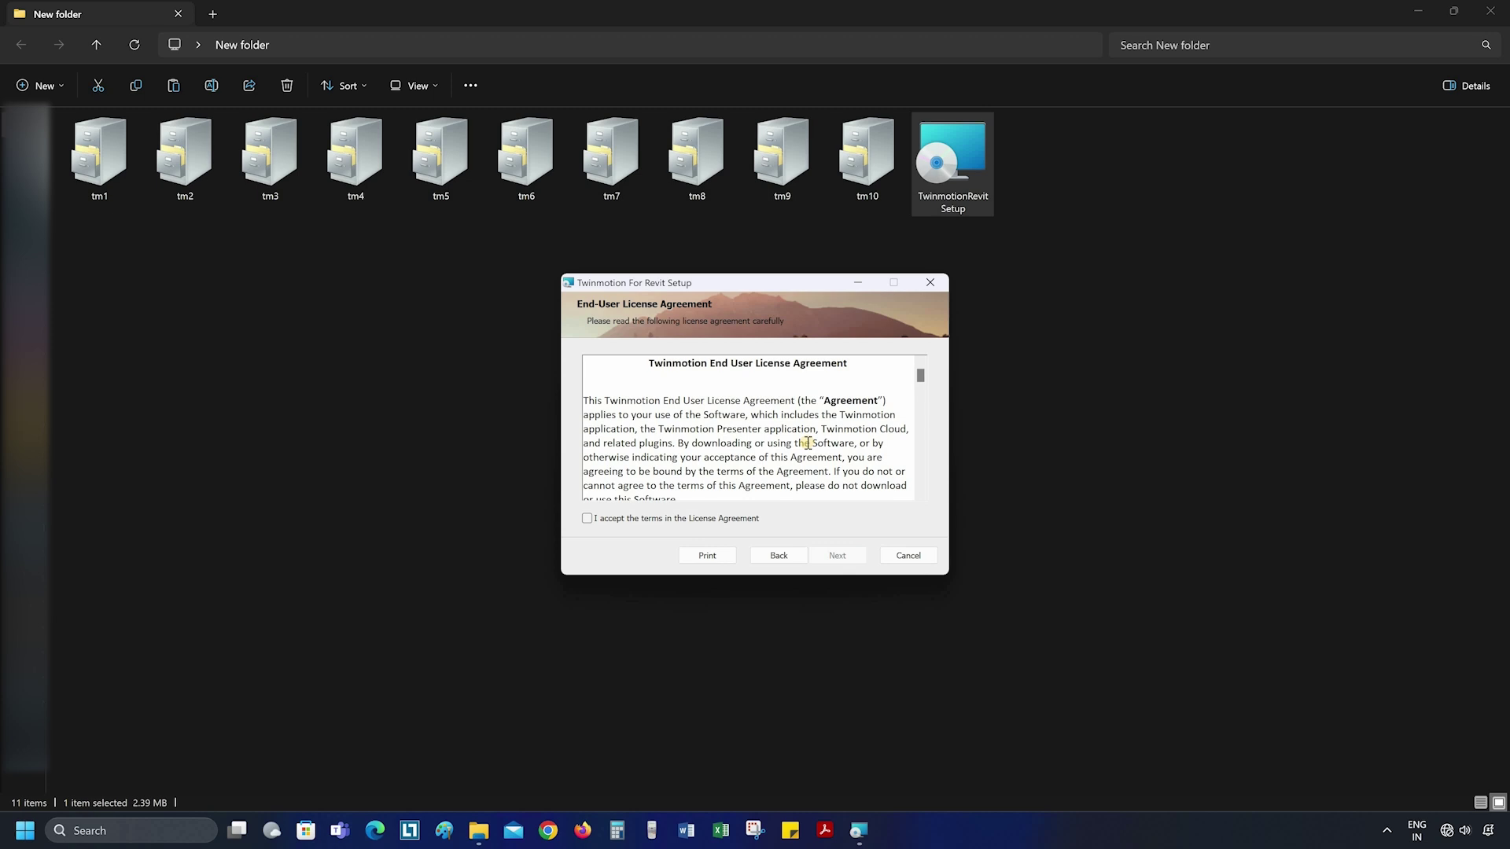
left_click(587, 520)
key("Return")
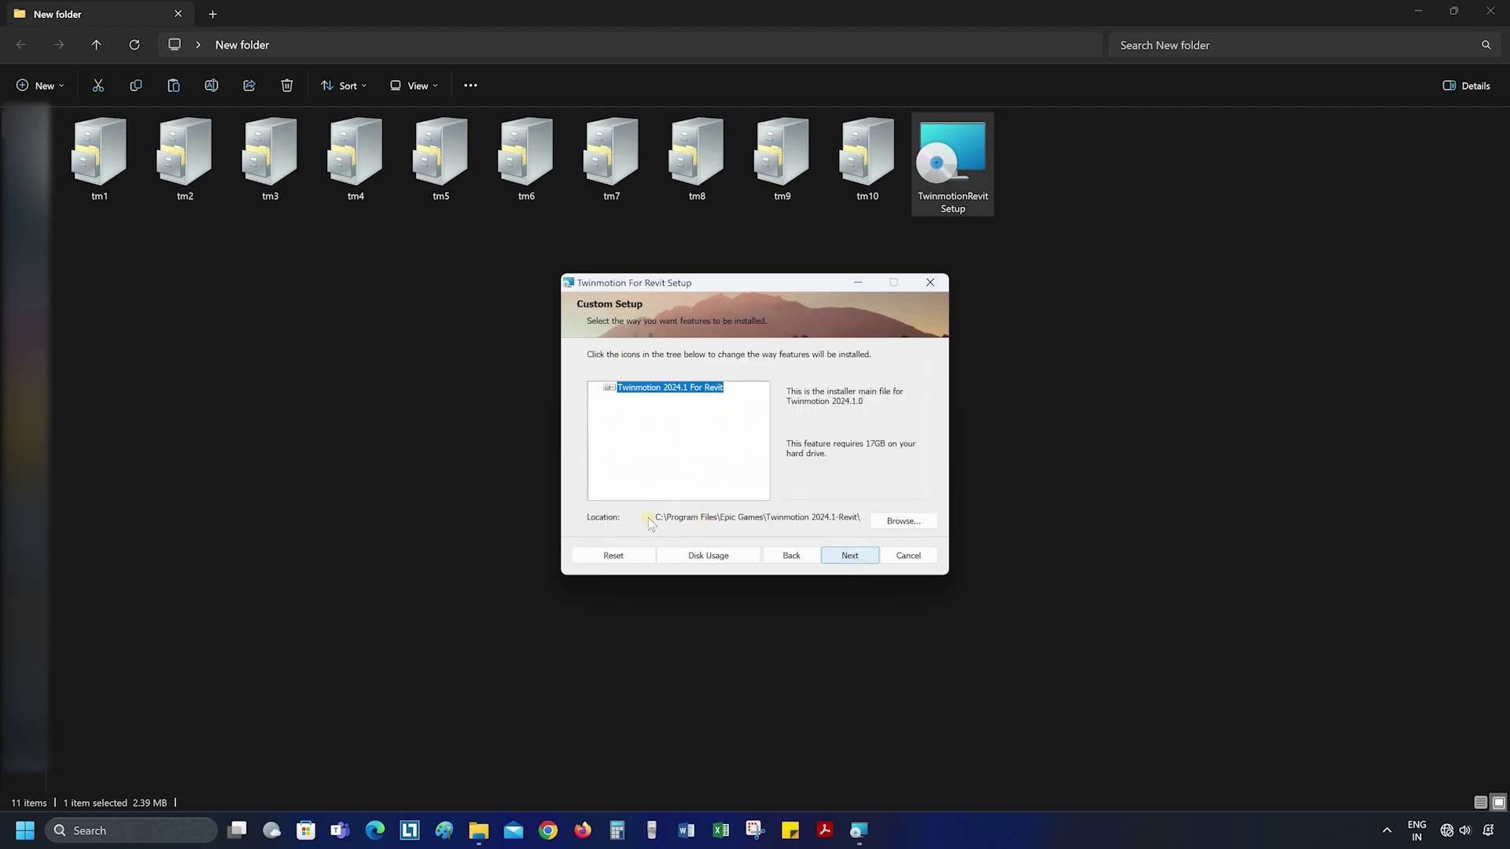
Keep the default custom setup options and start installing Twinmotion 2024.1 For Revit
left_click(899, 526)
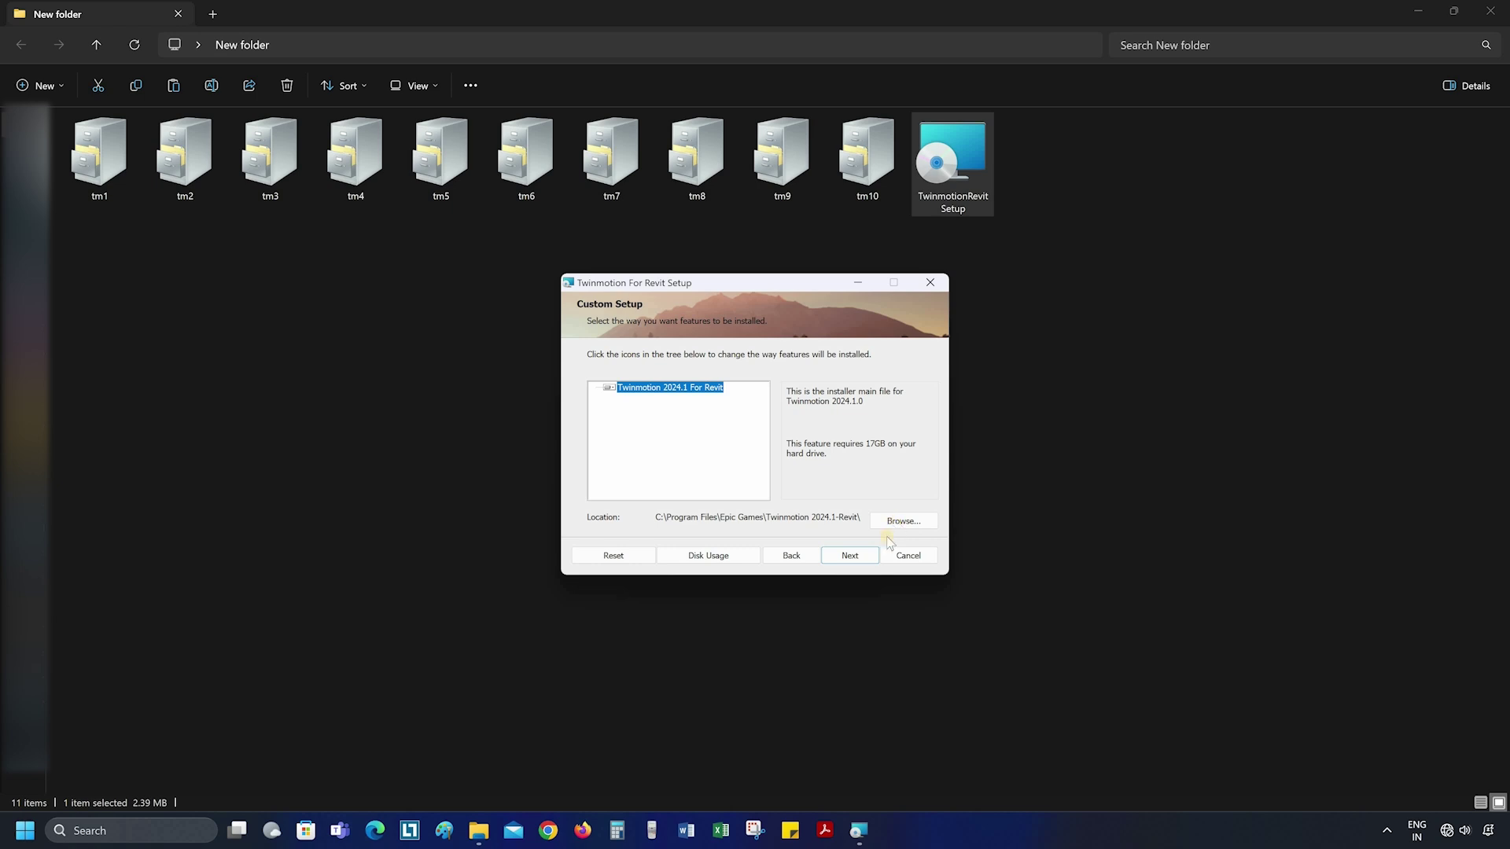
left_click(847, 555)
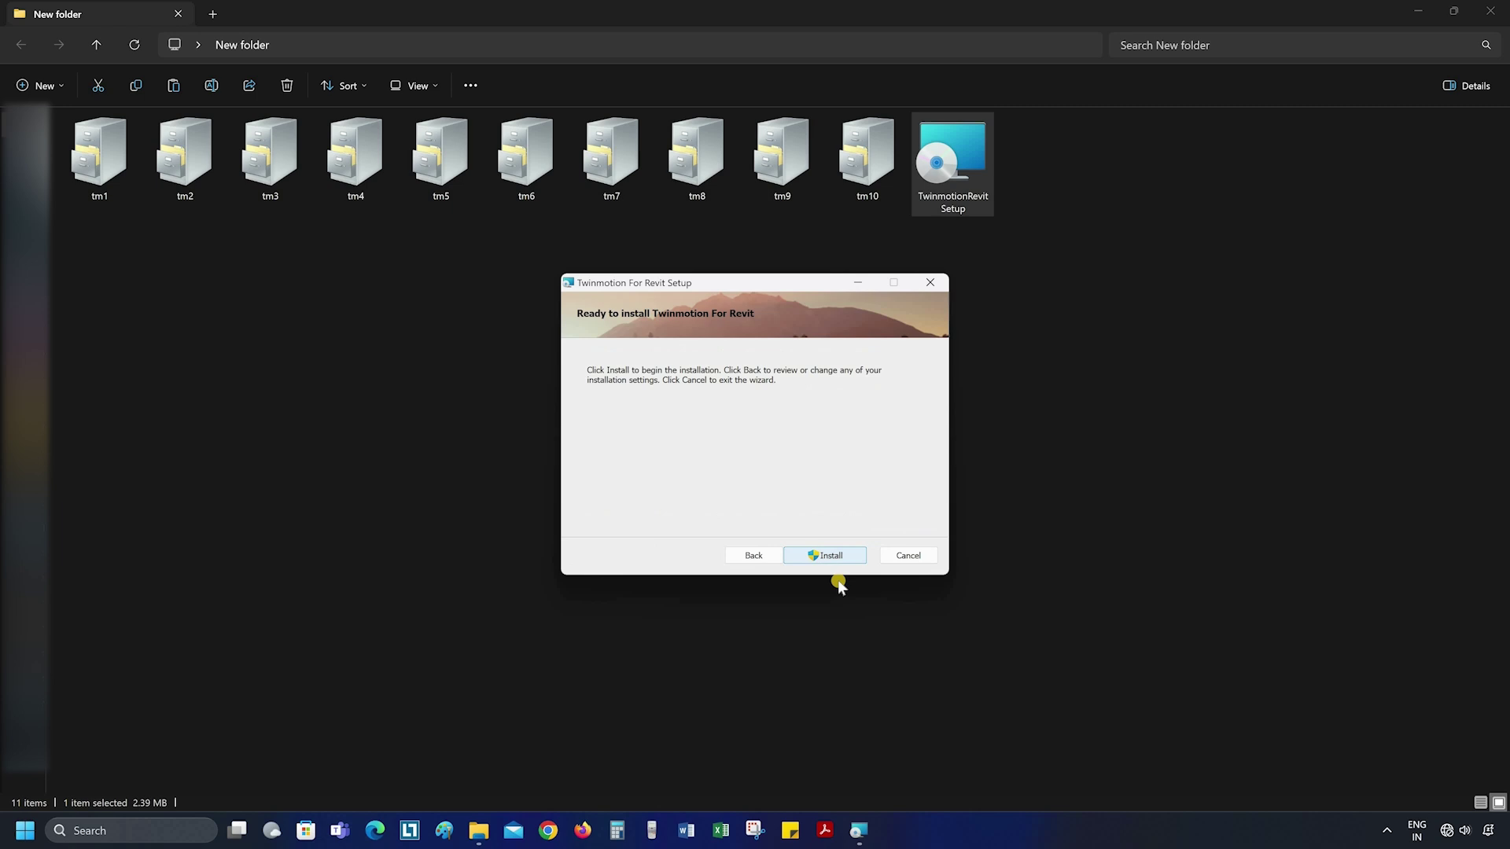
left_click(829, 556)
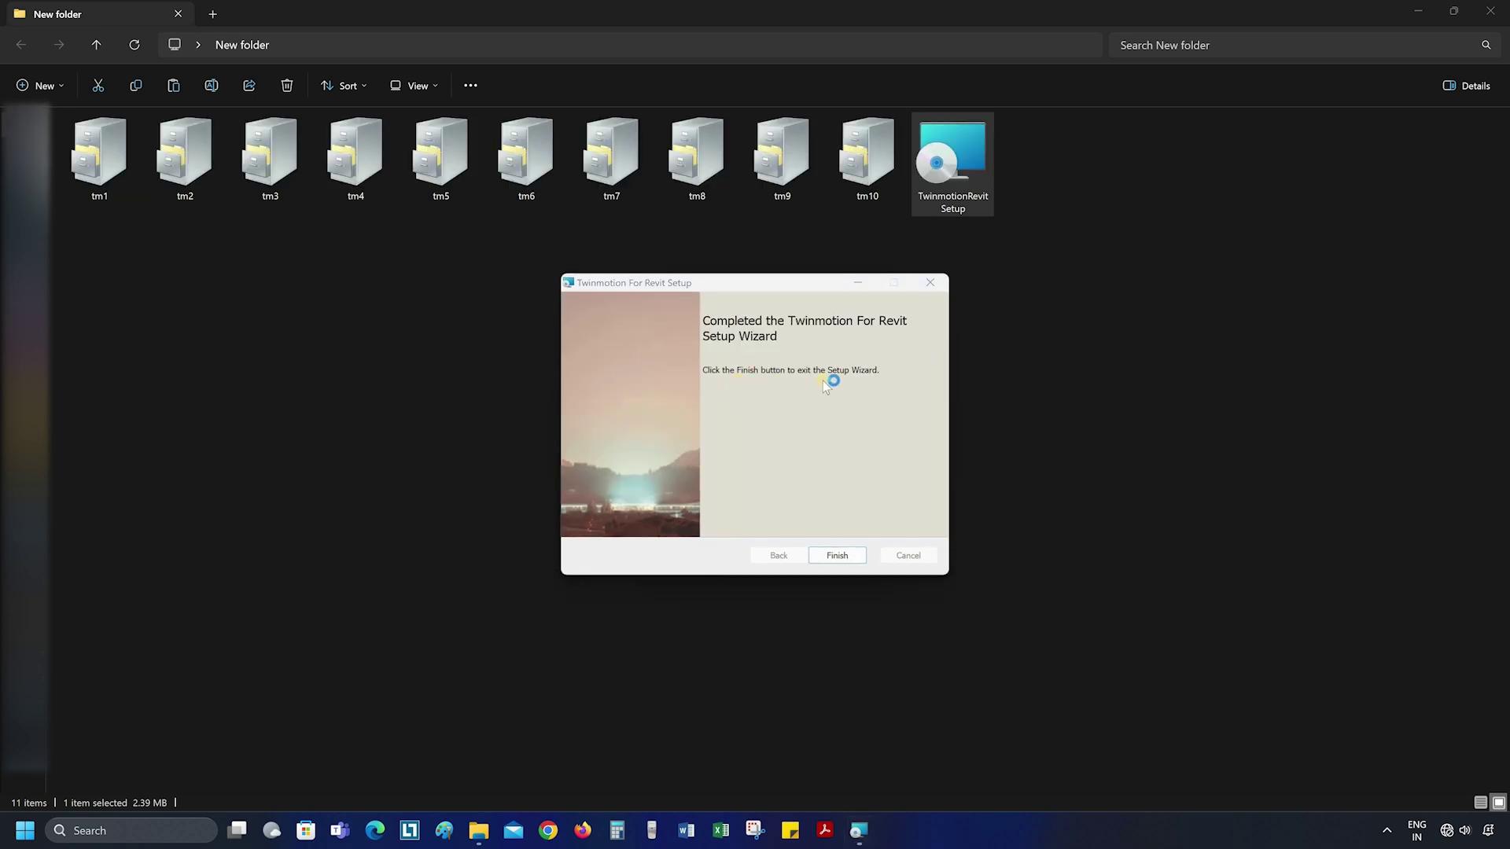
Finish setup, launch Twinmotion 2024.1 For Revit with network access allowed, and maximize it
left_click(840, 557)
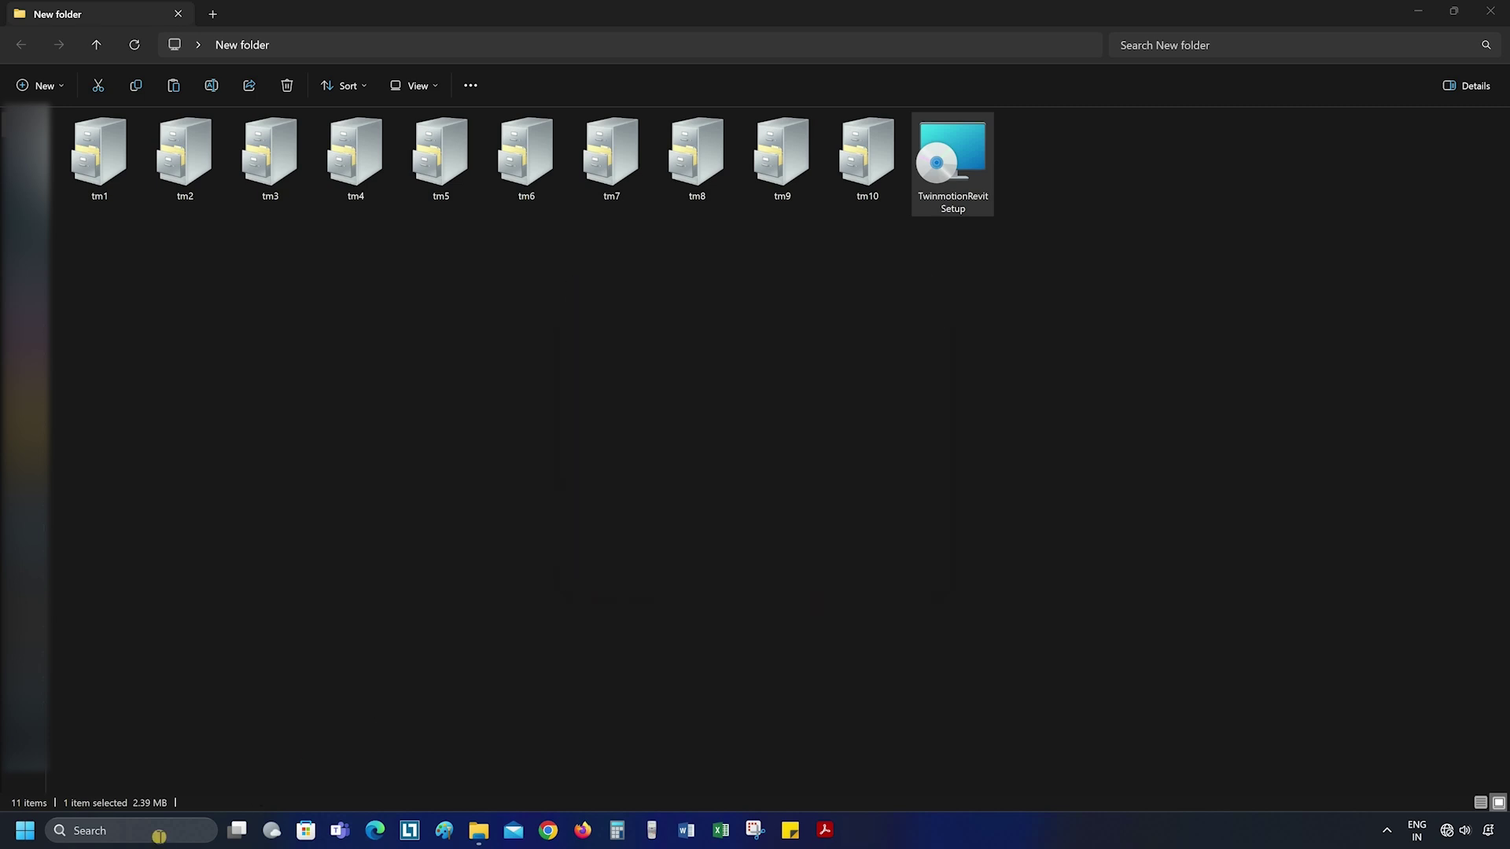
left_click(159, 831)
type("twin")
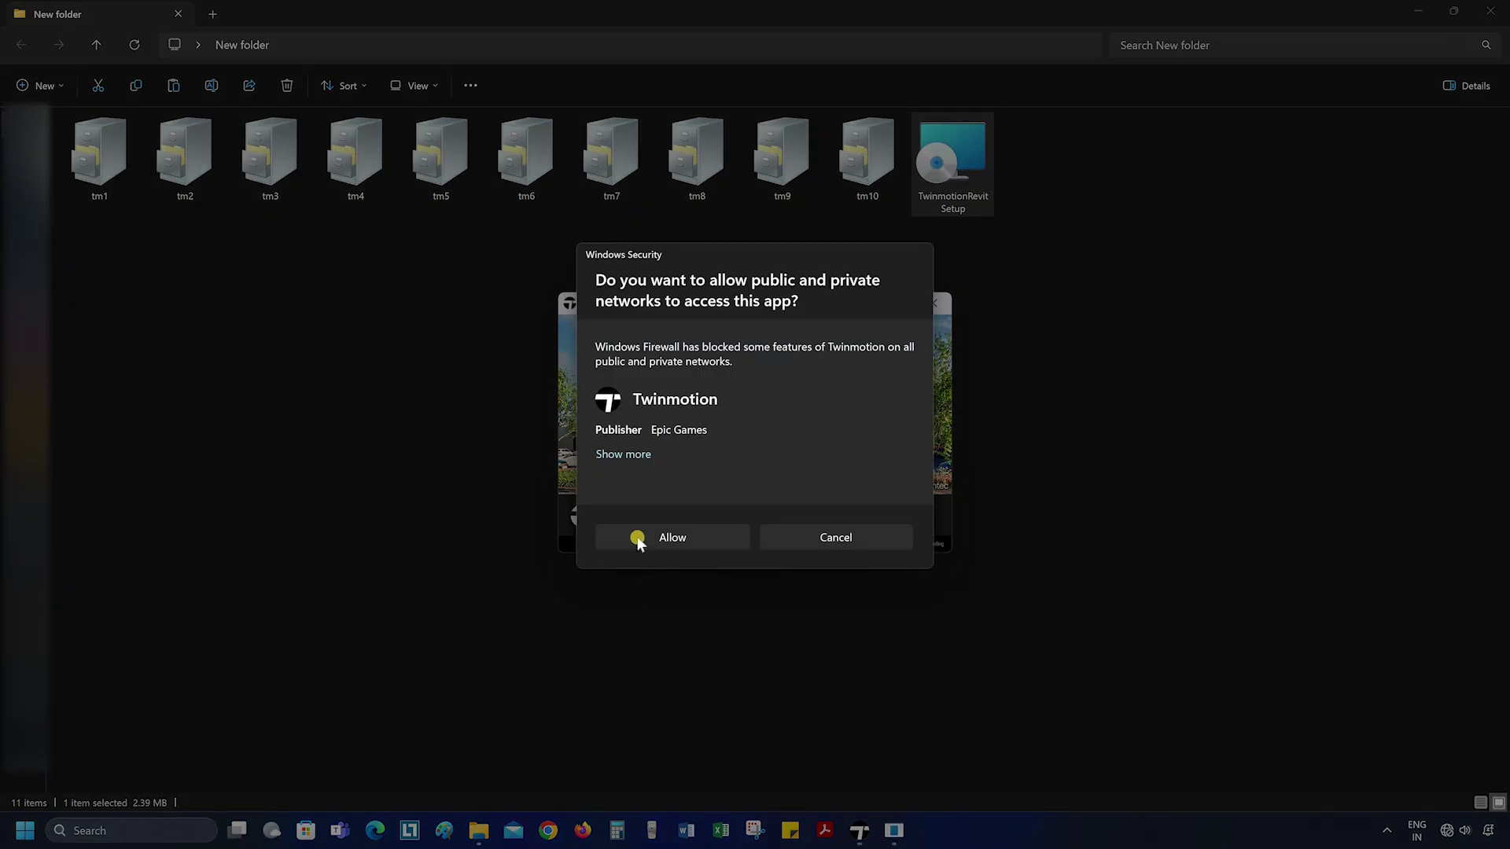
left_click(638, 540)
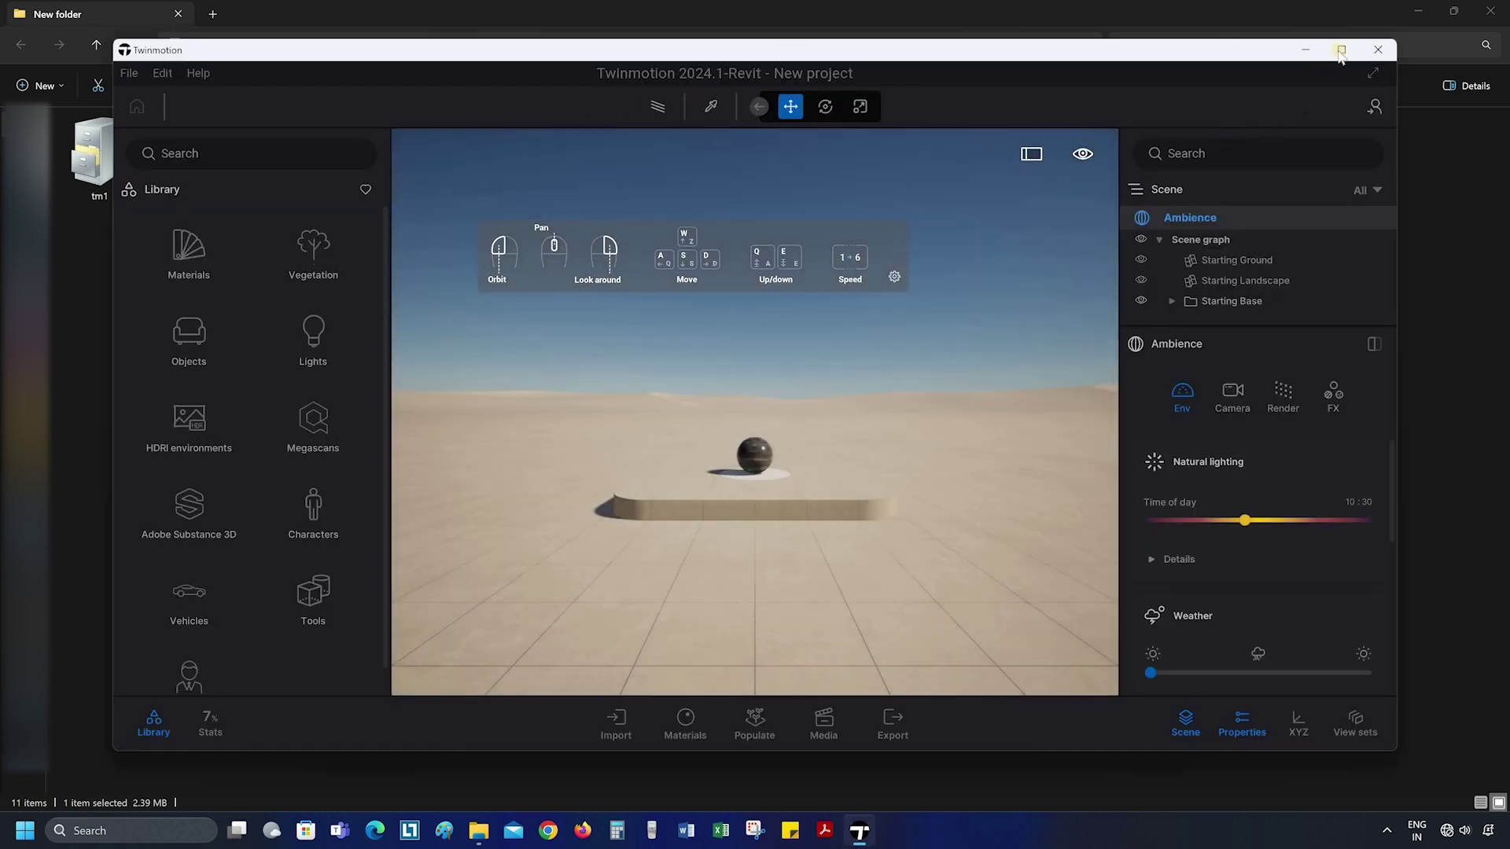
left_click(1342, 52)
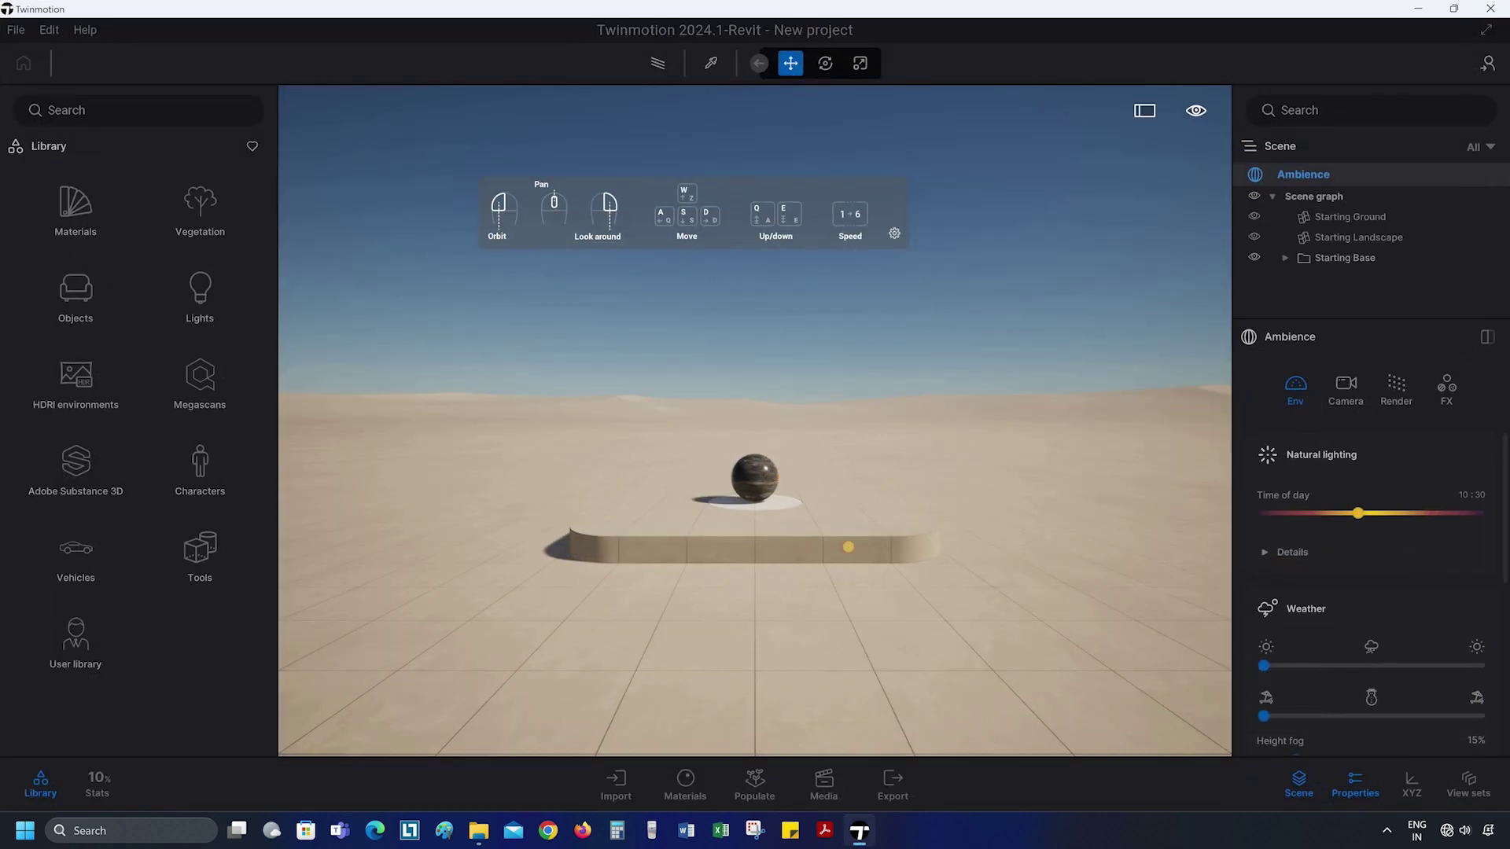
Orbit the camera around the default platform and sphere
mouse_move(724, 555)
left_mouse_down()
mouse_move(865, 489)
mouse_move(789, 498)
mouse_move(837, 494)
left_mouse_up()
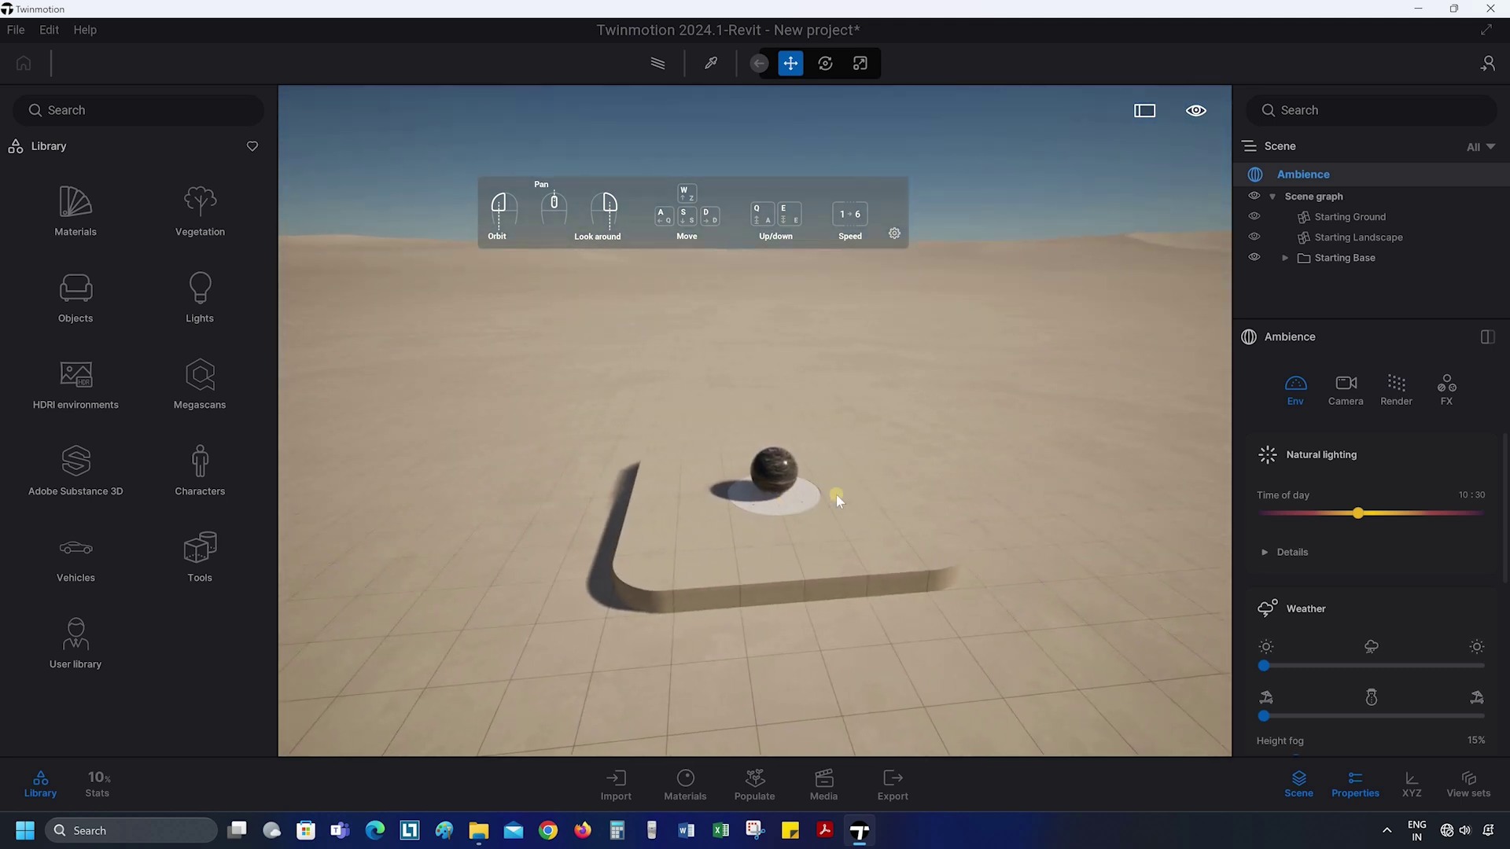